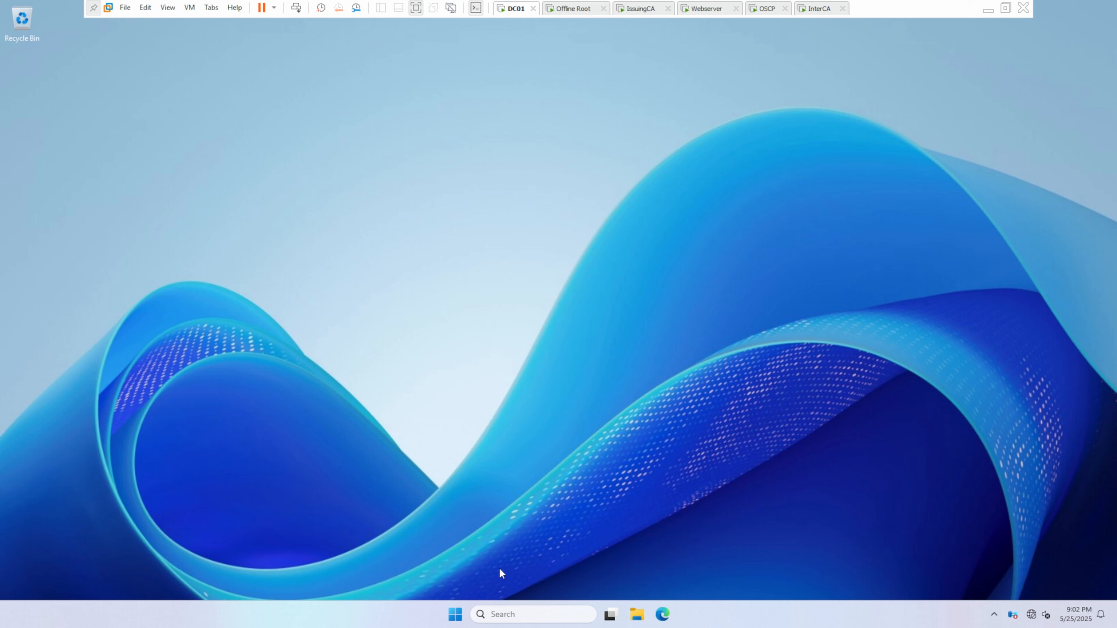
Step: Open Server Manager and start the Add Roles and Features wizard
click(489, 614)
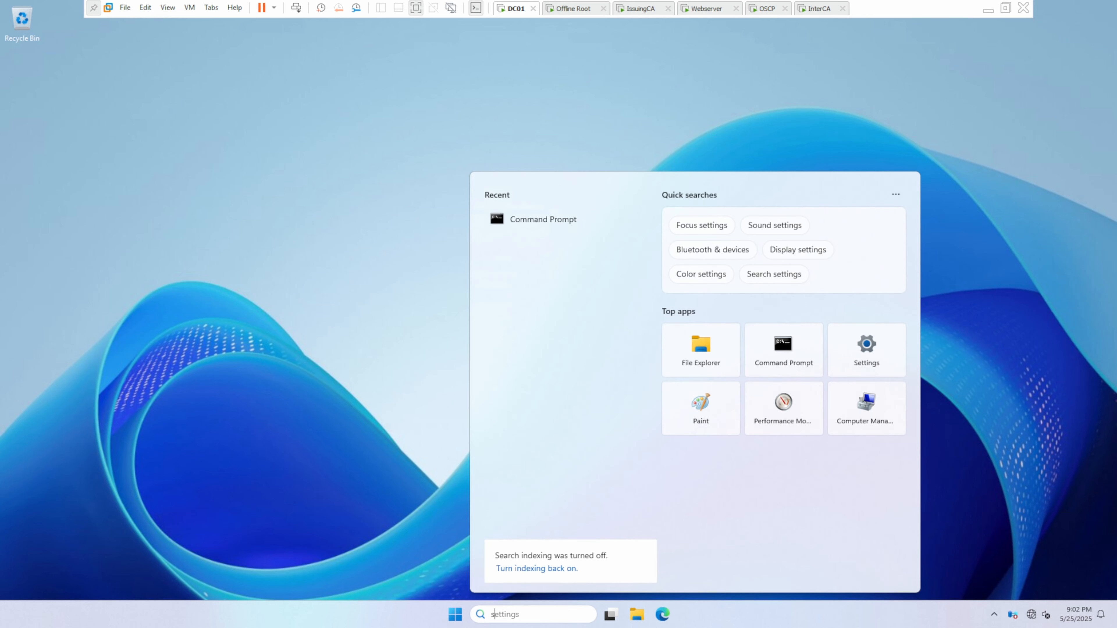
text(server)
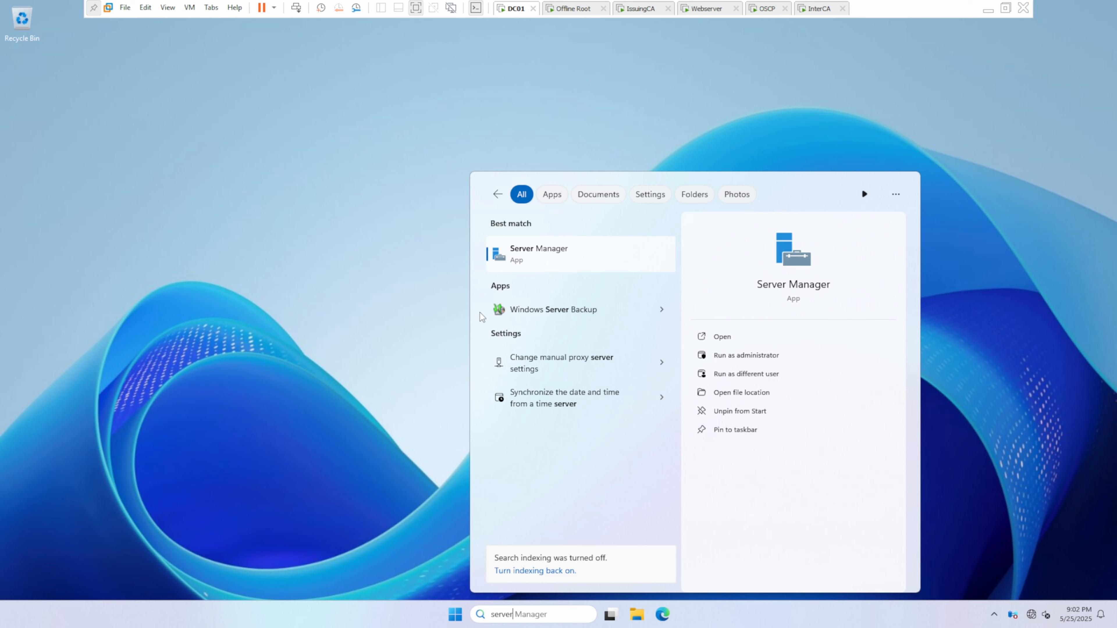
click(545, 258)
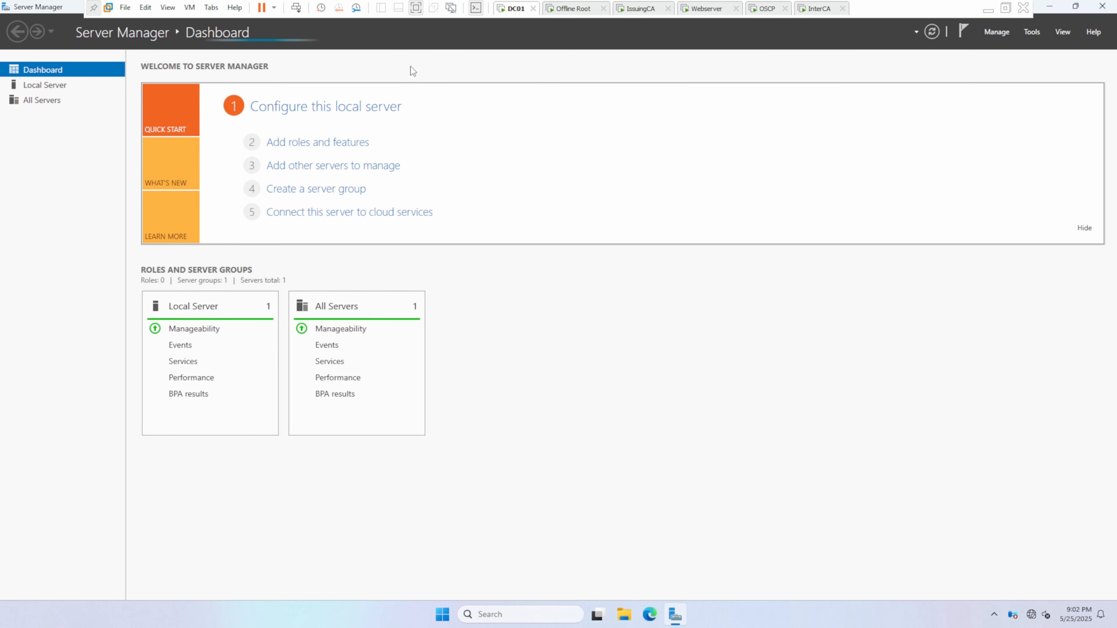
click(300, 146)
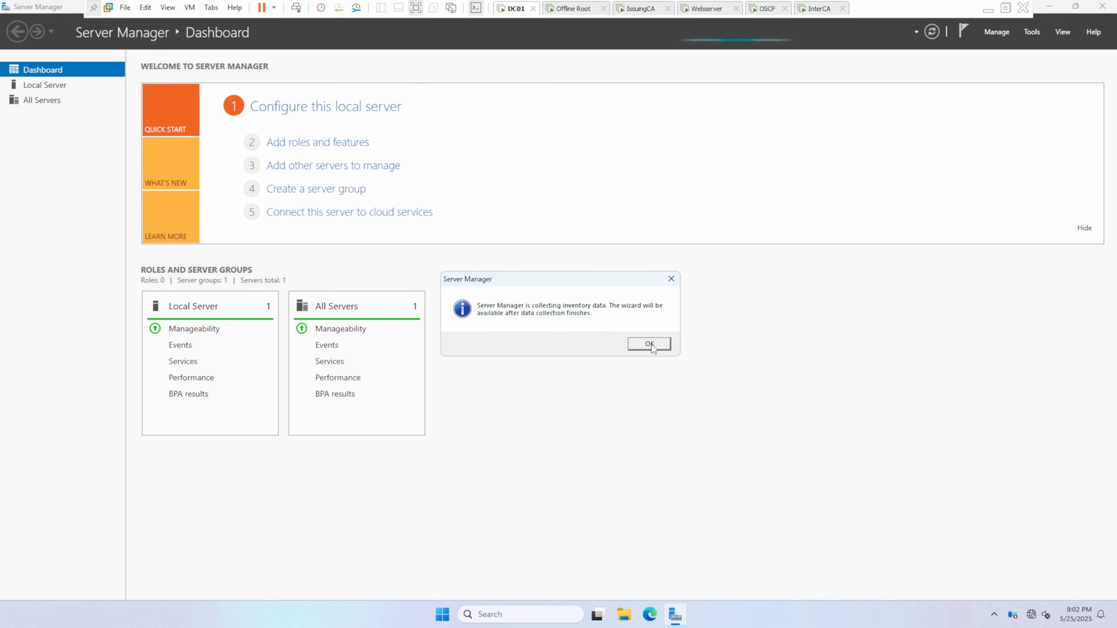
click(649, 344)
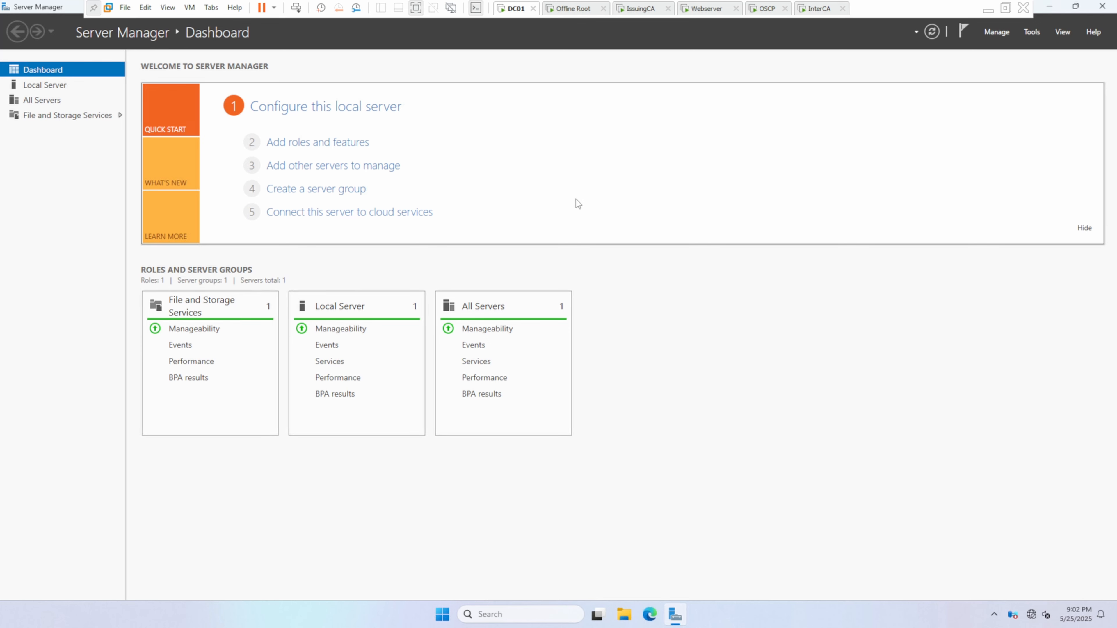
click(290, 146)
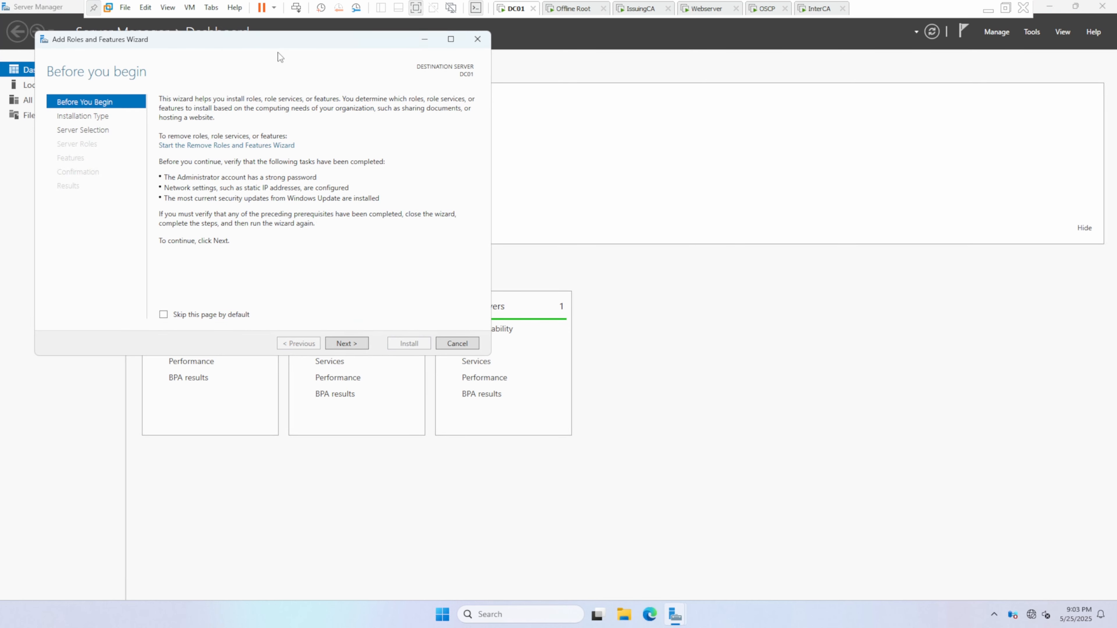
Step: Choose a role-based or feature-based installation with DC01 from the server pool as the destination
drag(268, 39, 439, 68)
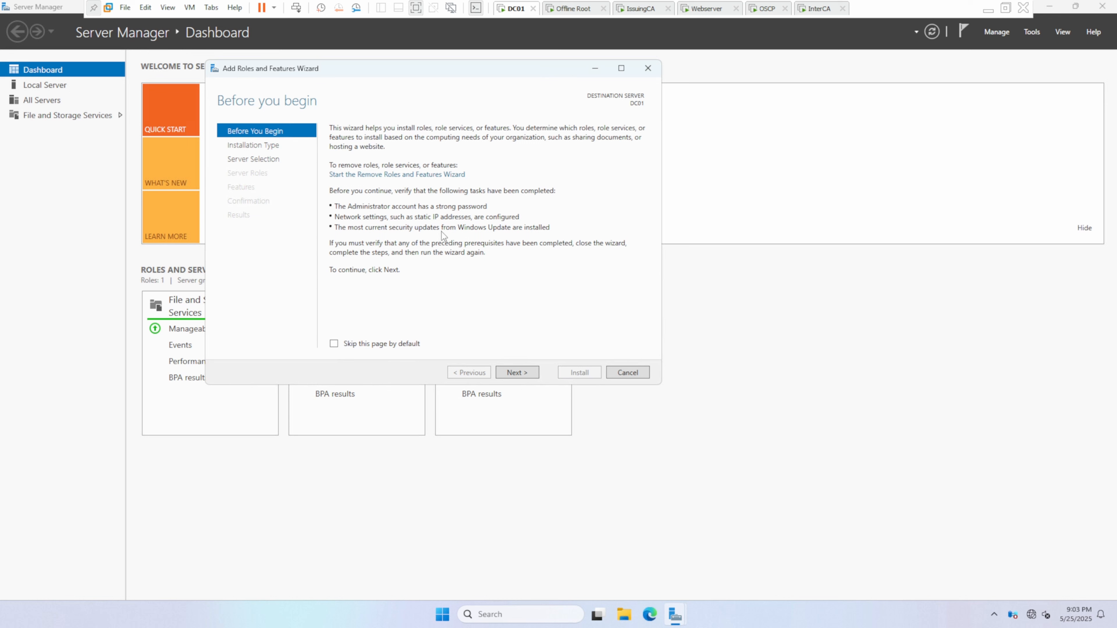
click(522, 372)
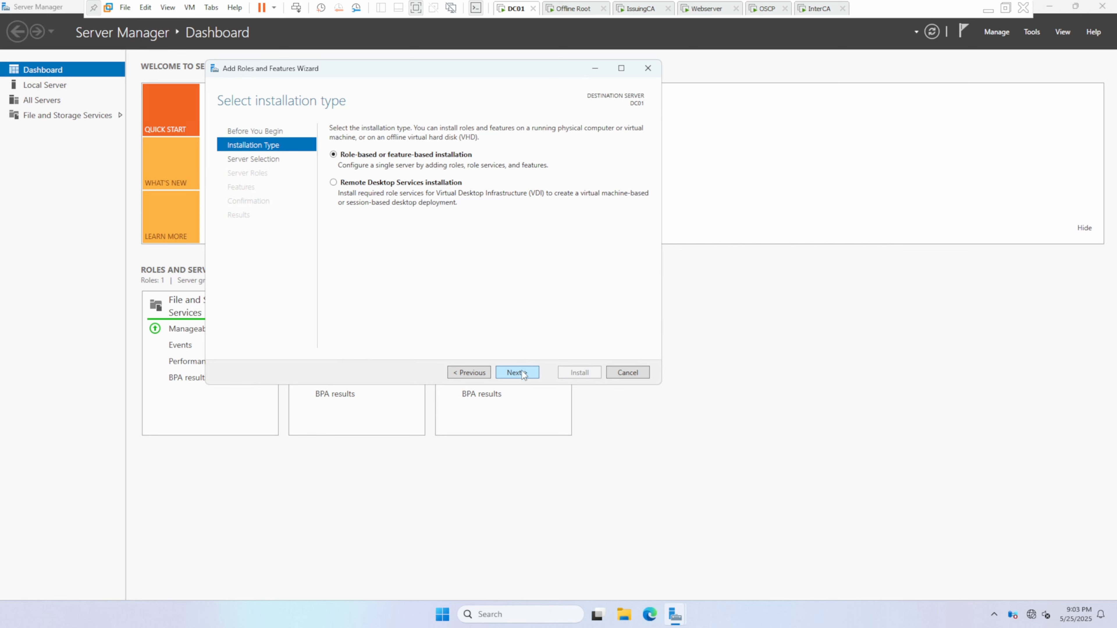
click(522, 373)
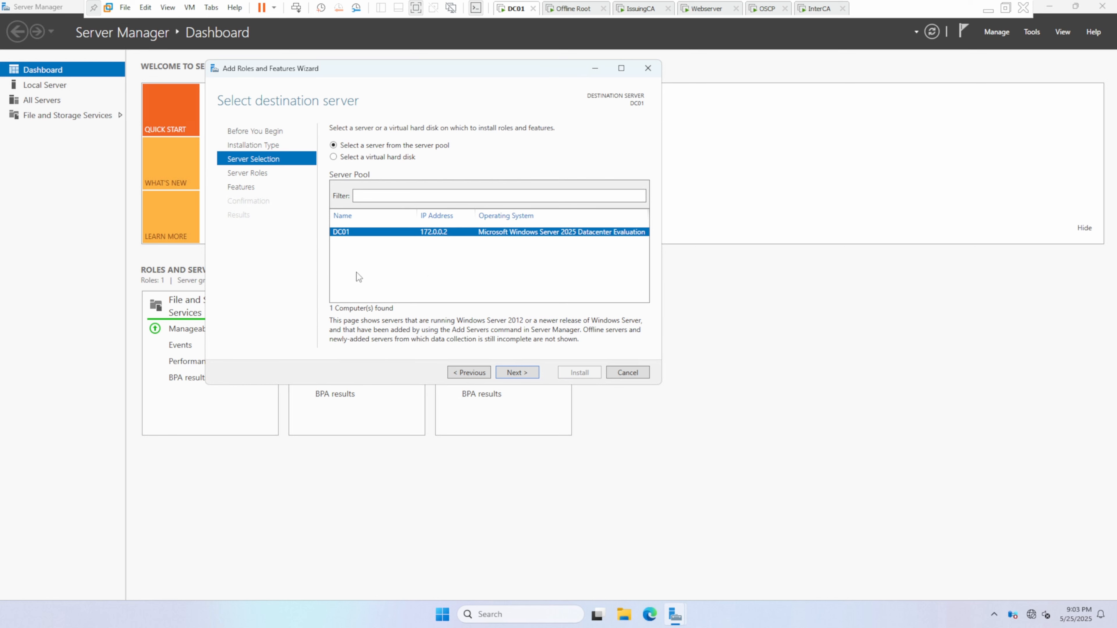
click(517, 373)
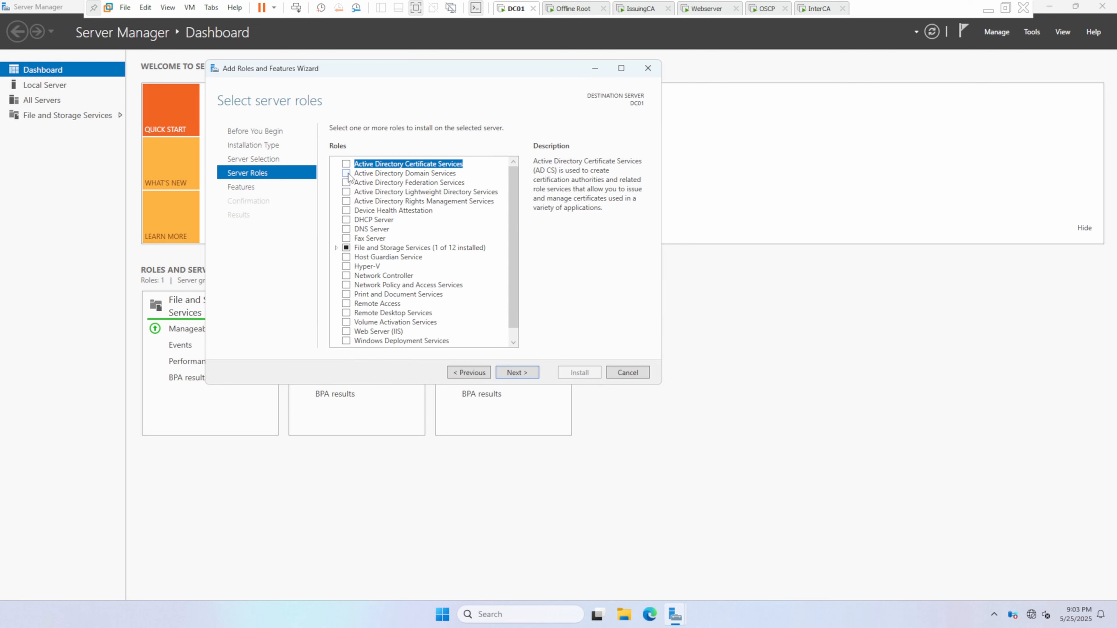
Step: Install the Active Directory Domain Services role with its required features and management tools, then close the wizard
click(347, 173)
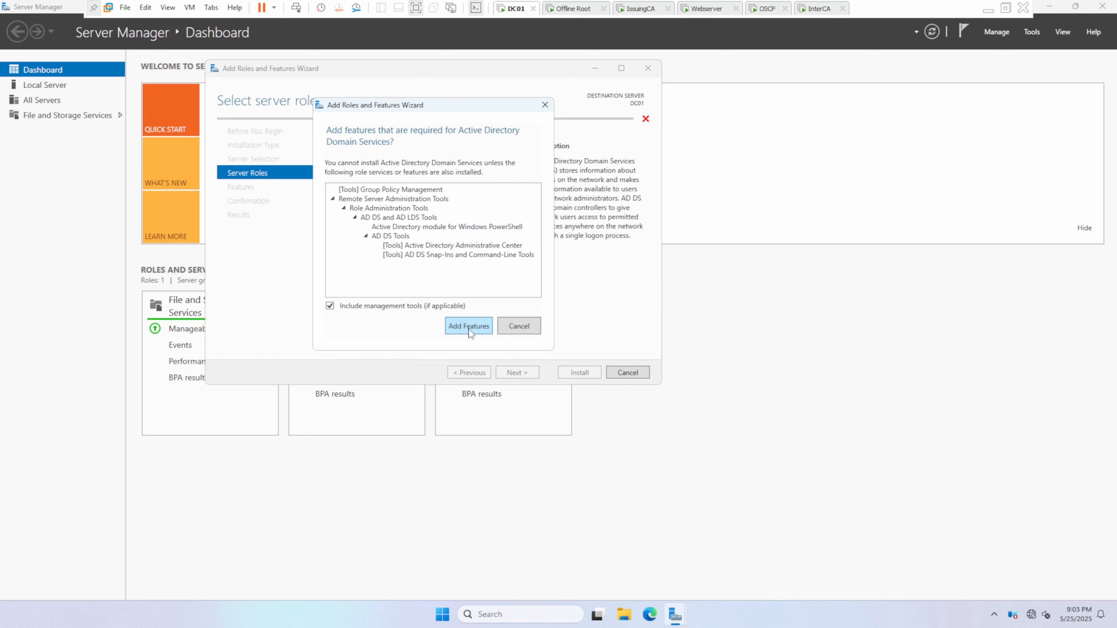
click(469, 326)
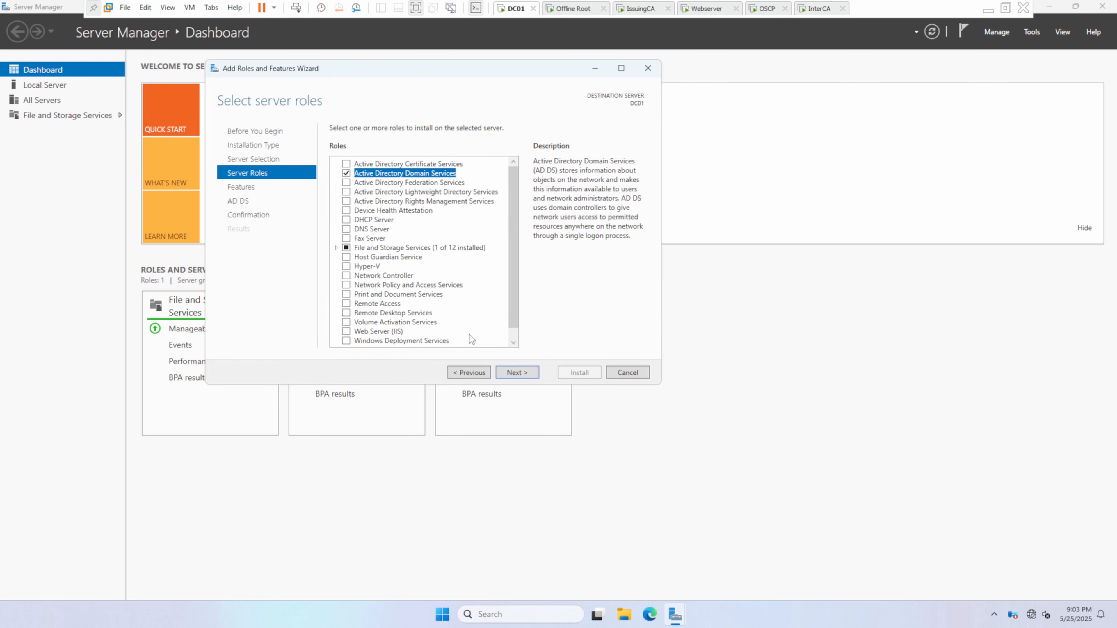
click(519, 373)
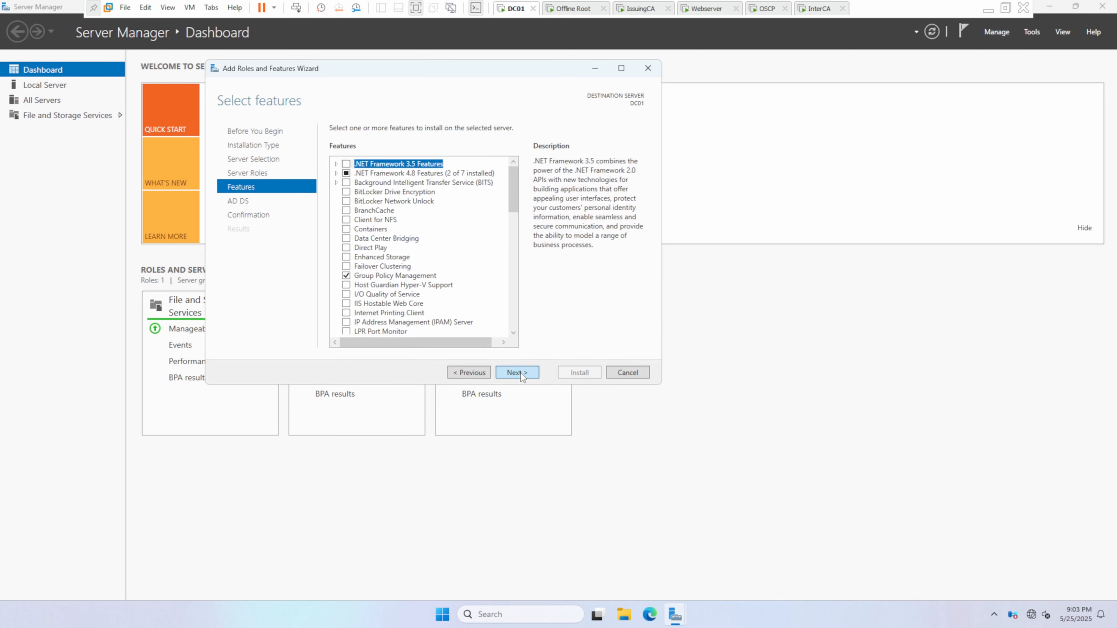
click(521, 374)
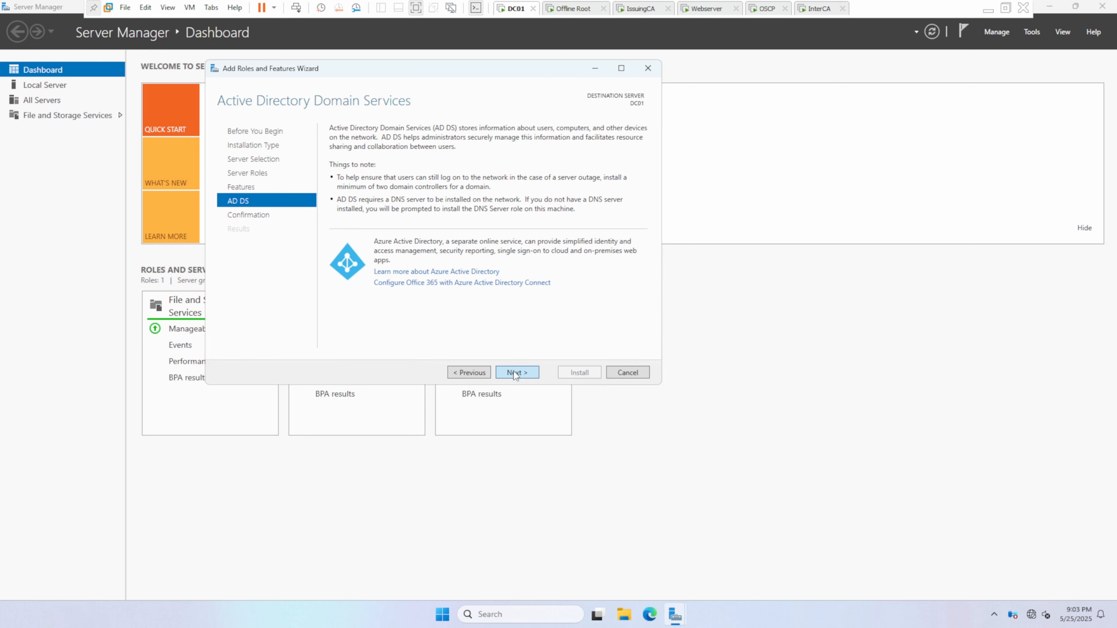
click(515, 373)
click(580, 372)
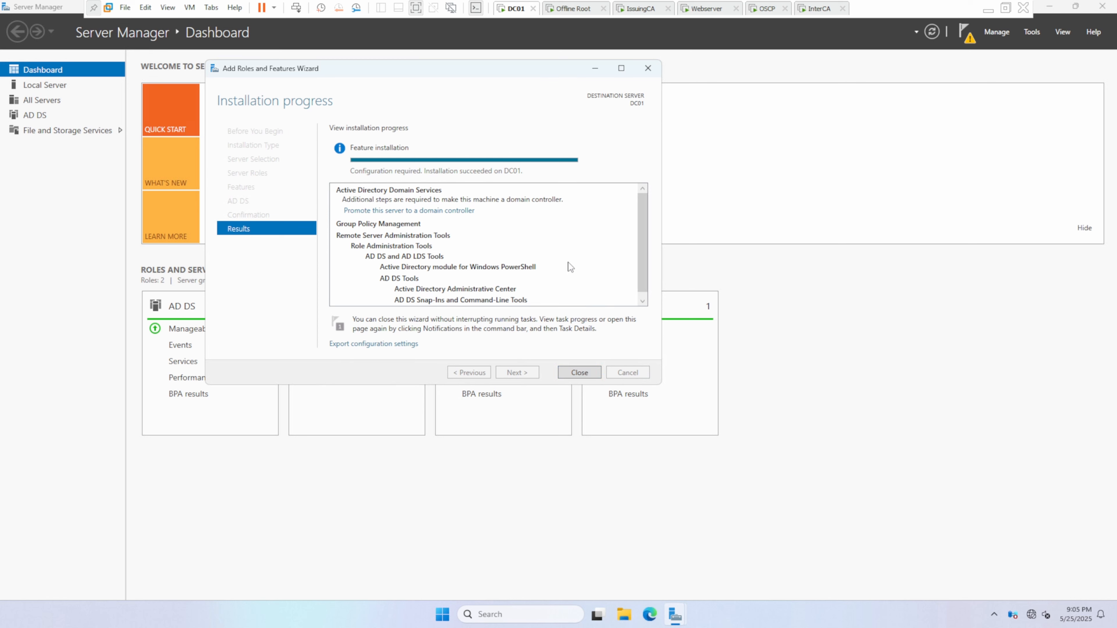
click(579, 372)
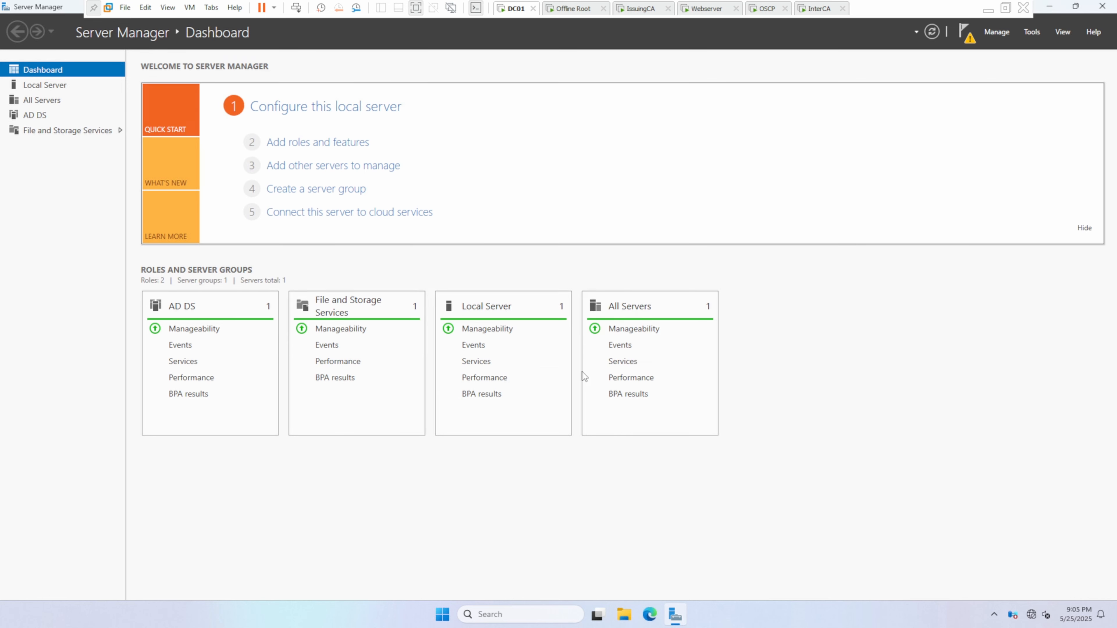
Step: Start promoting this server to a domain controller, adding a new forest with root domain name kipolabs.net
click(967, 40)
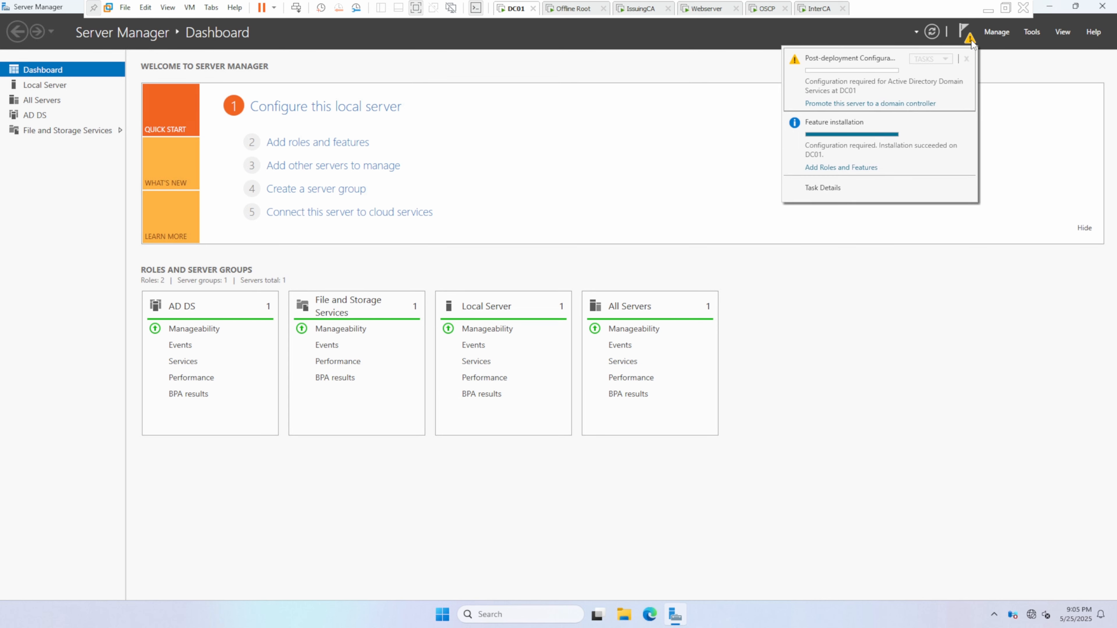
click(894, 106)
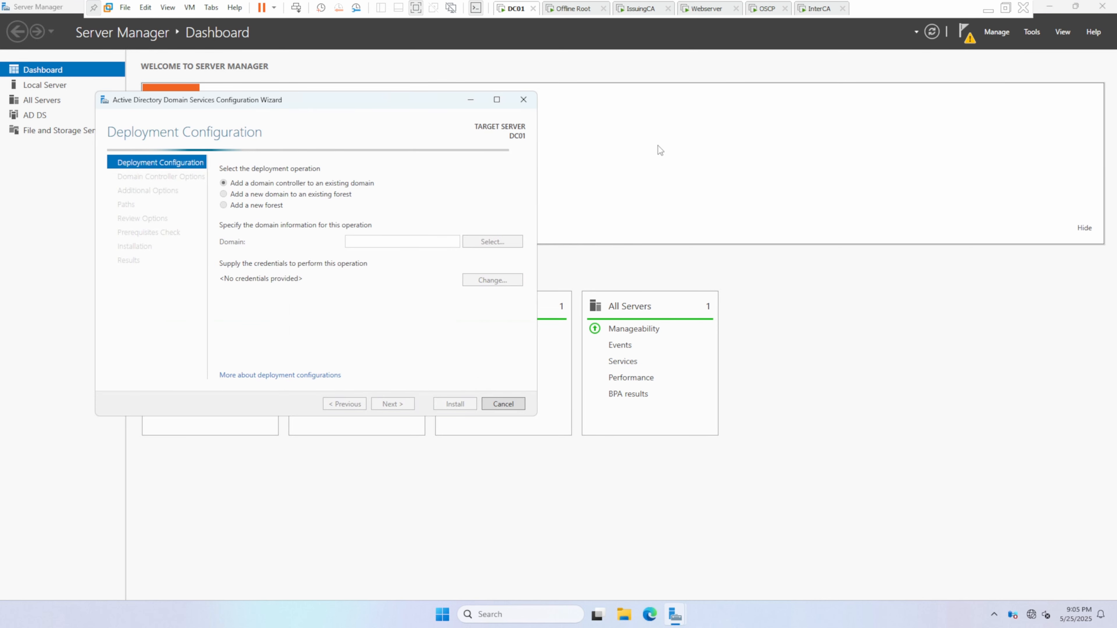
drag(293, 100, 506, 110)
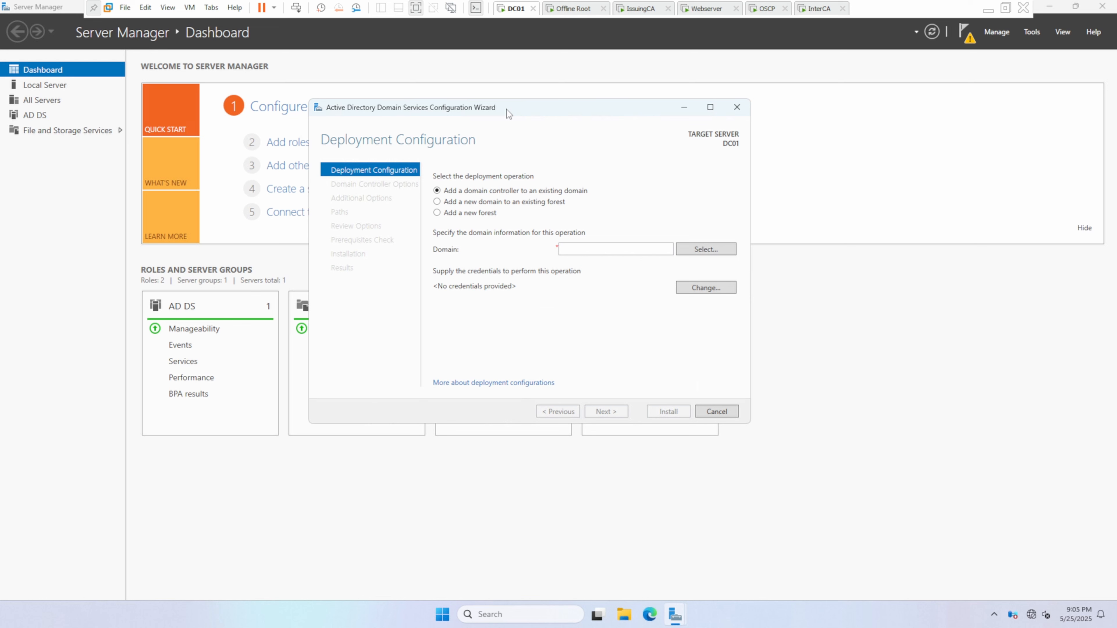
click(449, 215)
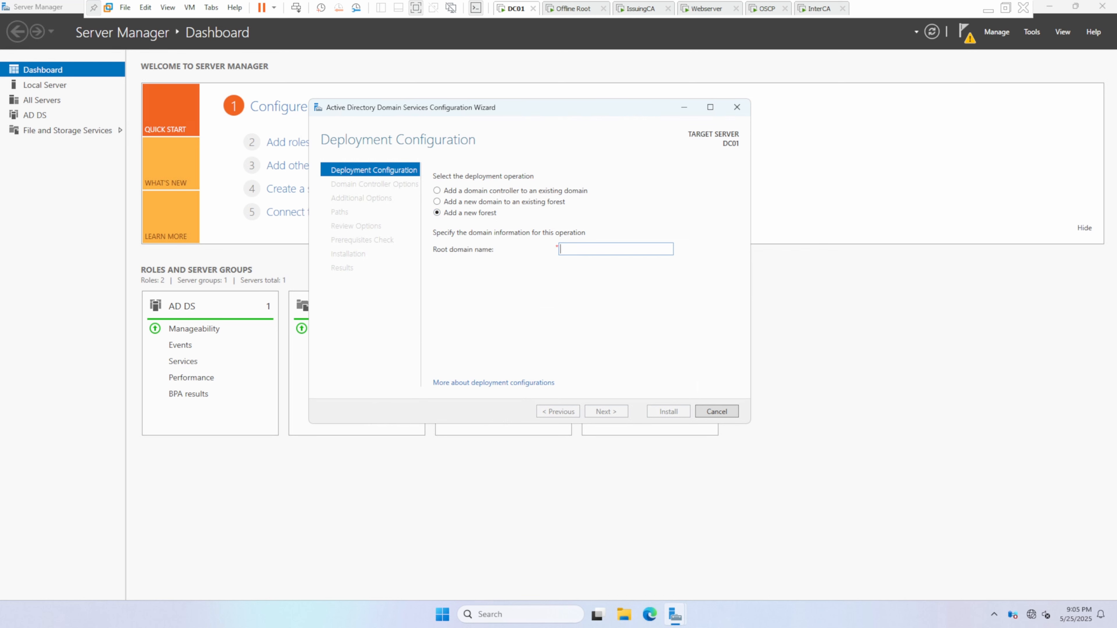
text(ki)
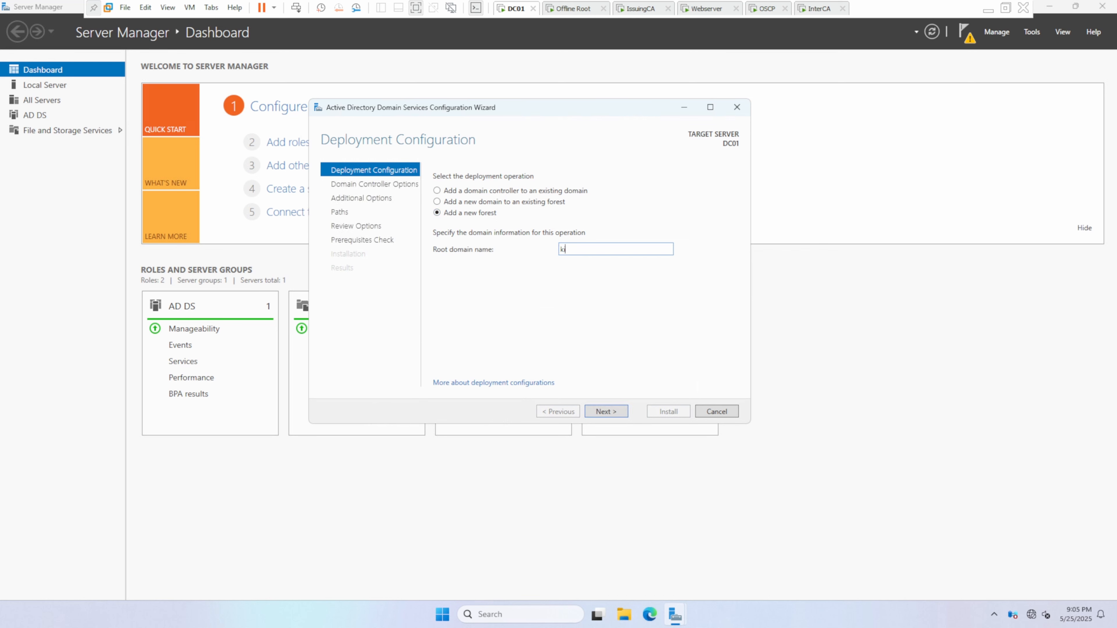
text(polabs.net)
click(605, 408)
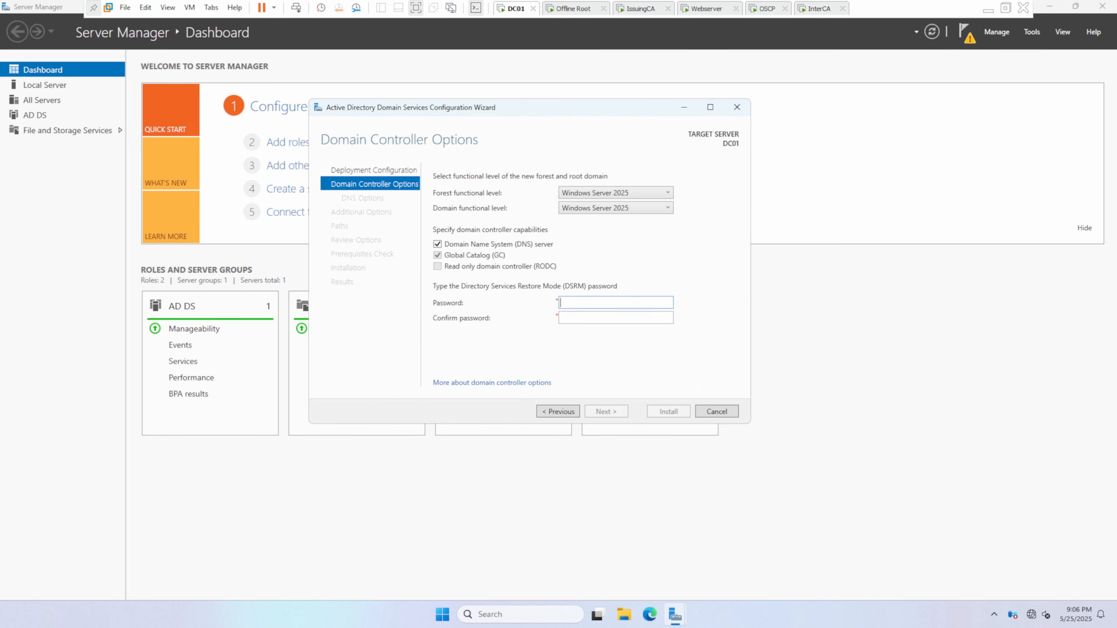
Step: Enter and confirm the Directory Services Restore Mode (DSRM) password, keeping the default domain controller options
text(•••••••••••••••••••)
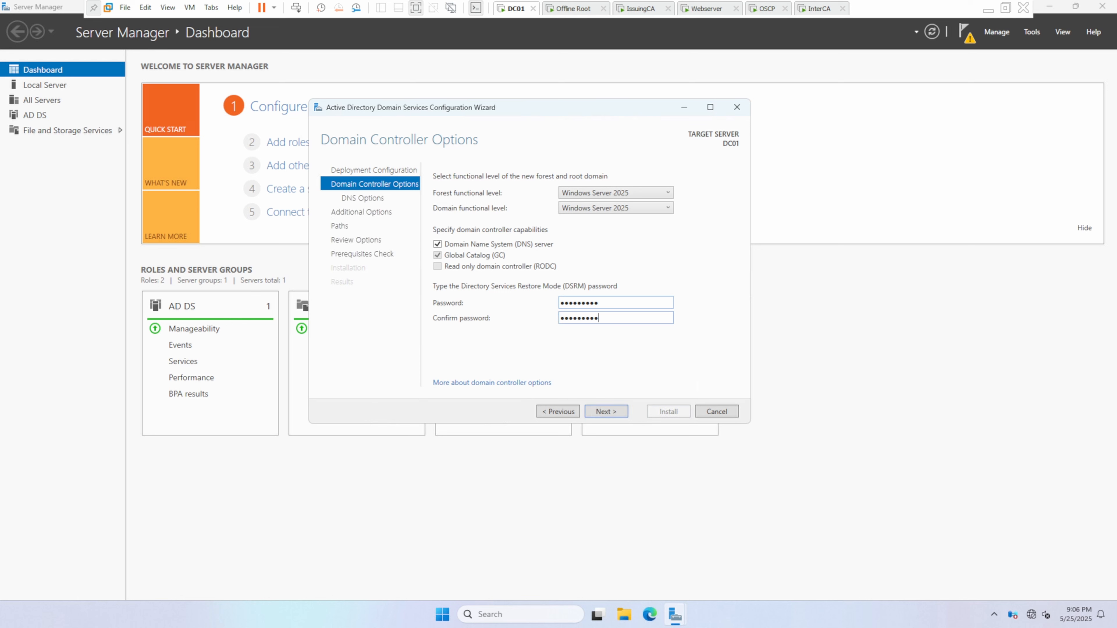
click(607, 411)
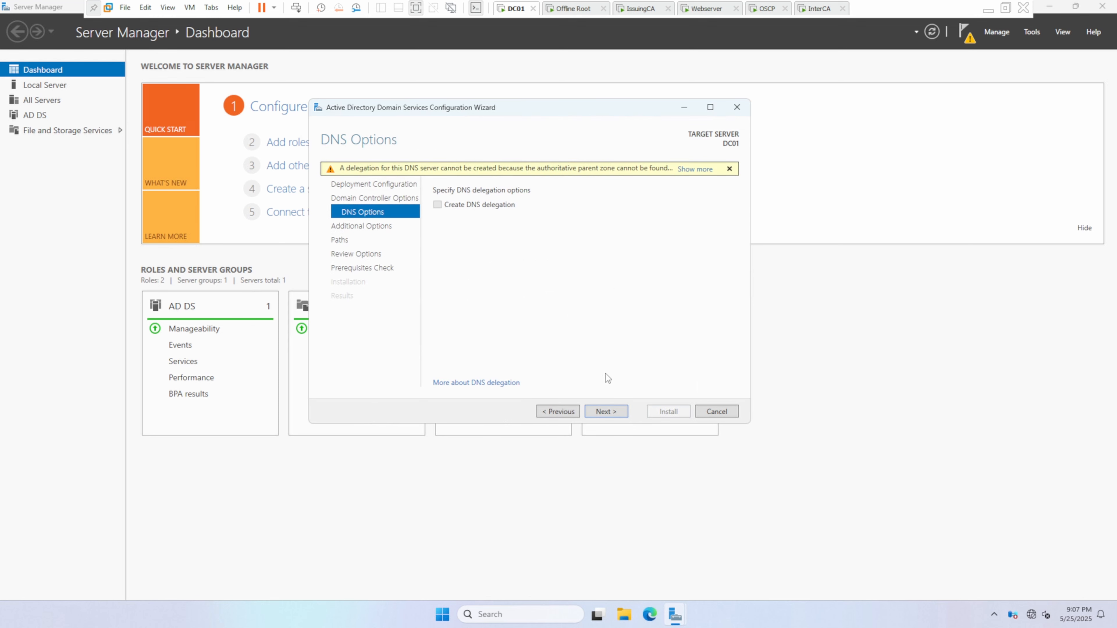
Step: Accept the default DNS, NetBIOS and folder path options and install the domain controller, dismissing the restart notice
click(618, 411)
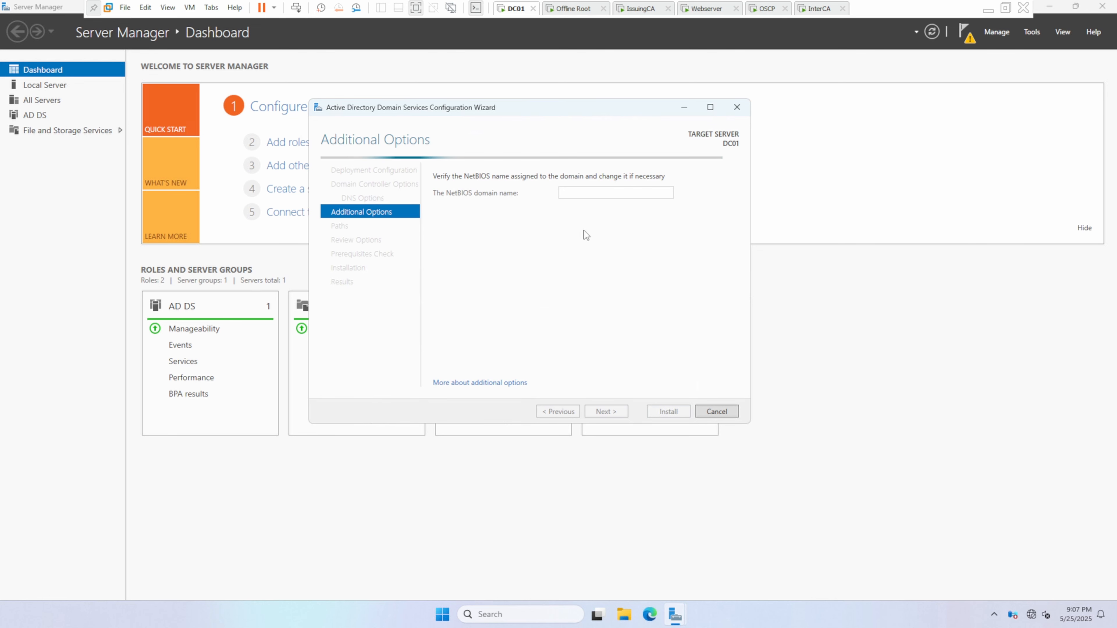
click(600, 413)
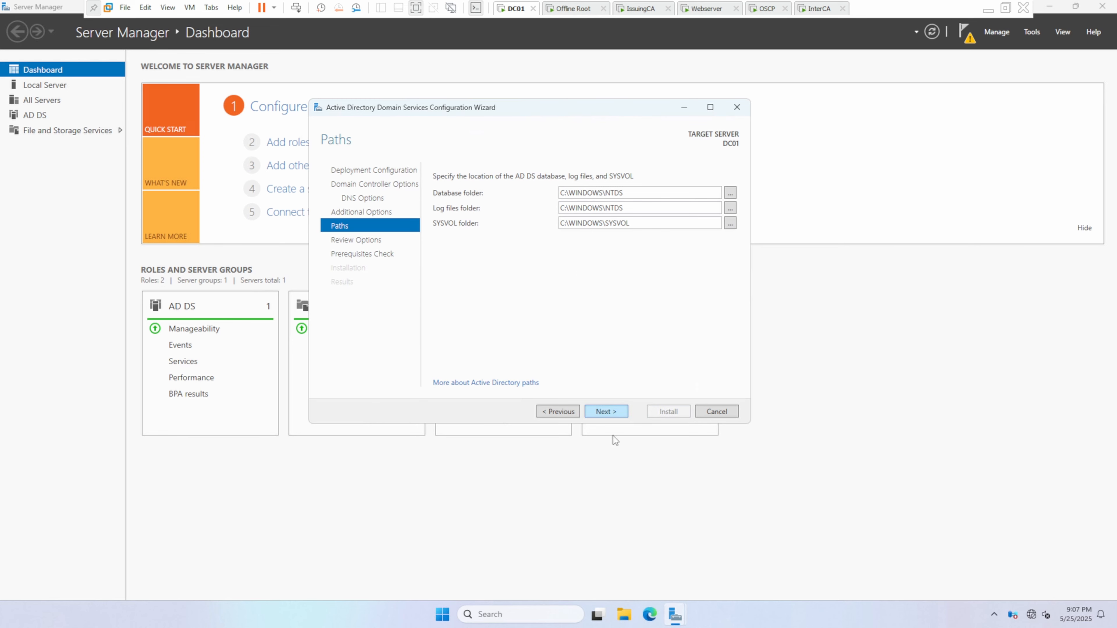
click(607, 413)
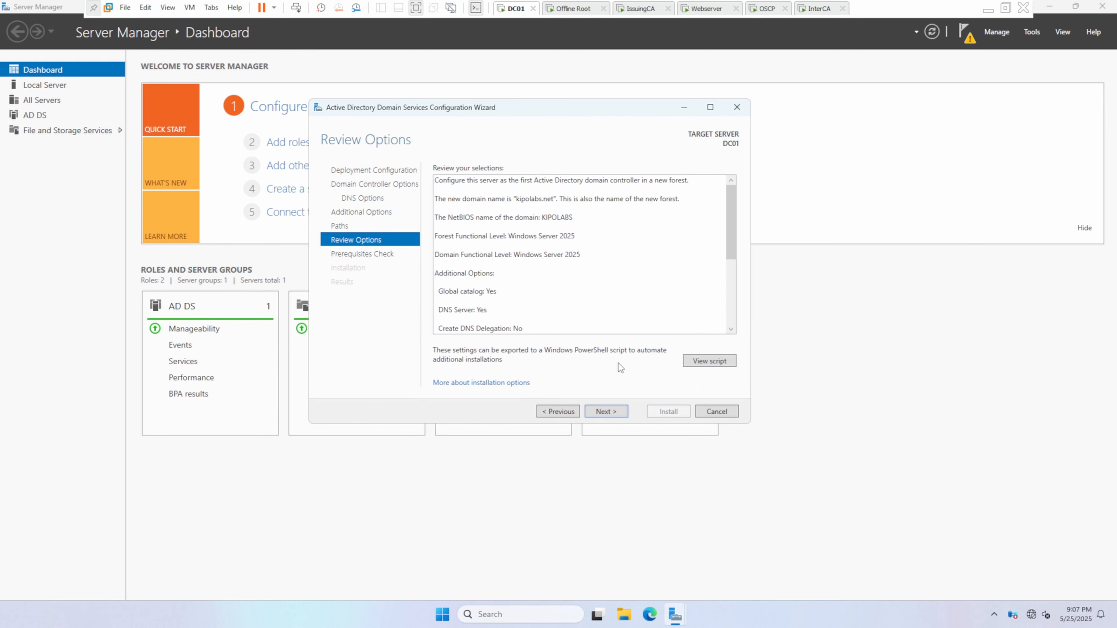
click(606, 411)
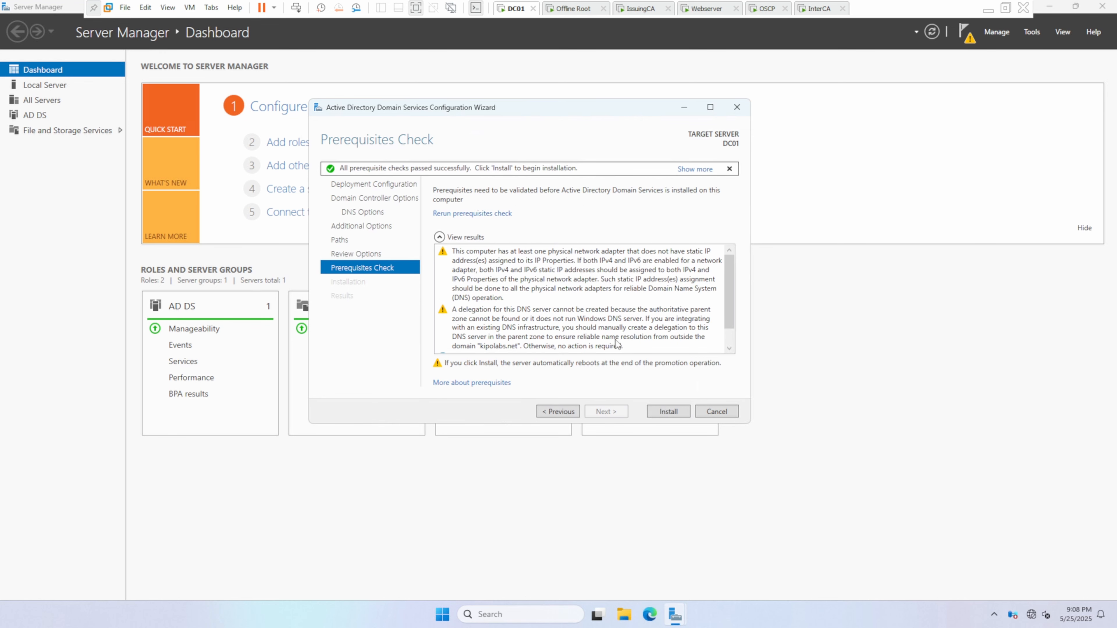
click(666, 413)
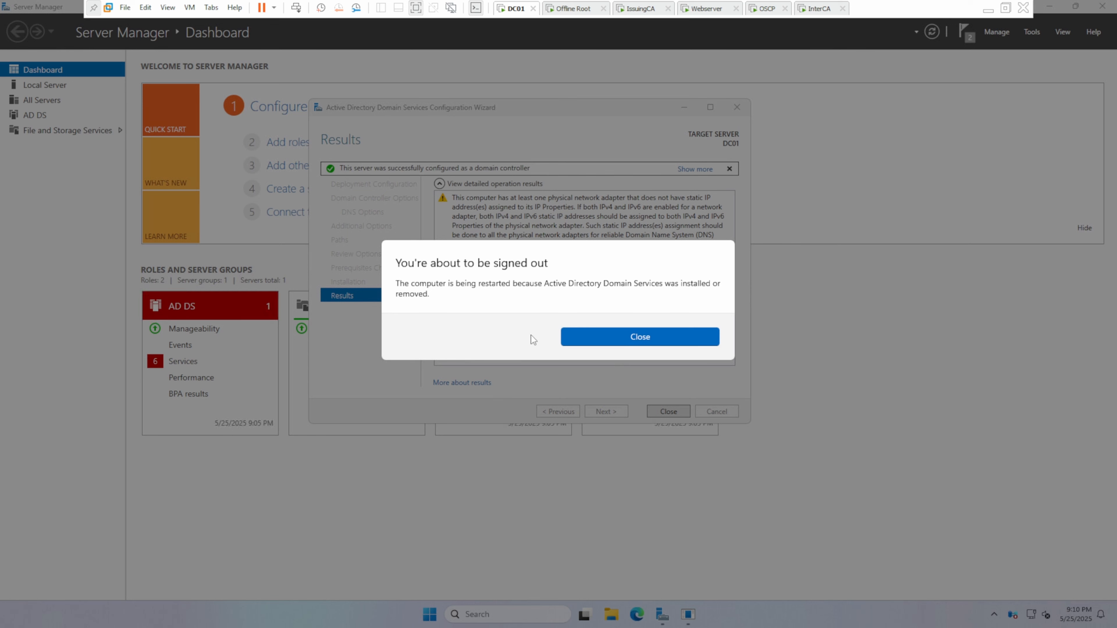
click(604, 342)
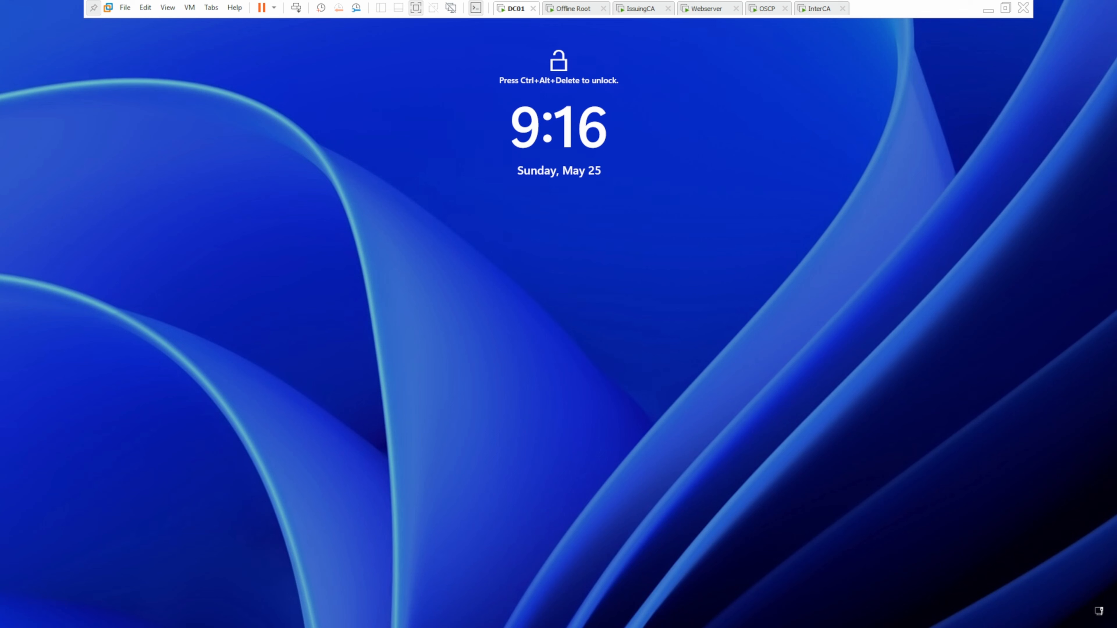
Step: Unlock the DC01 virtual machine and sign in to the KIPOLABS domain administrator account with its password
right_click(516, 8)
mouse_move(559, 49)
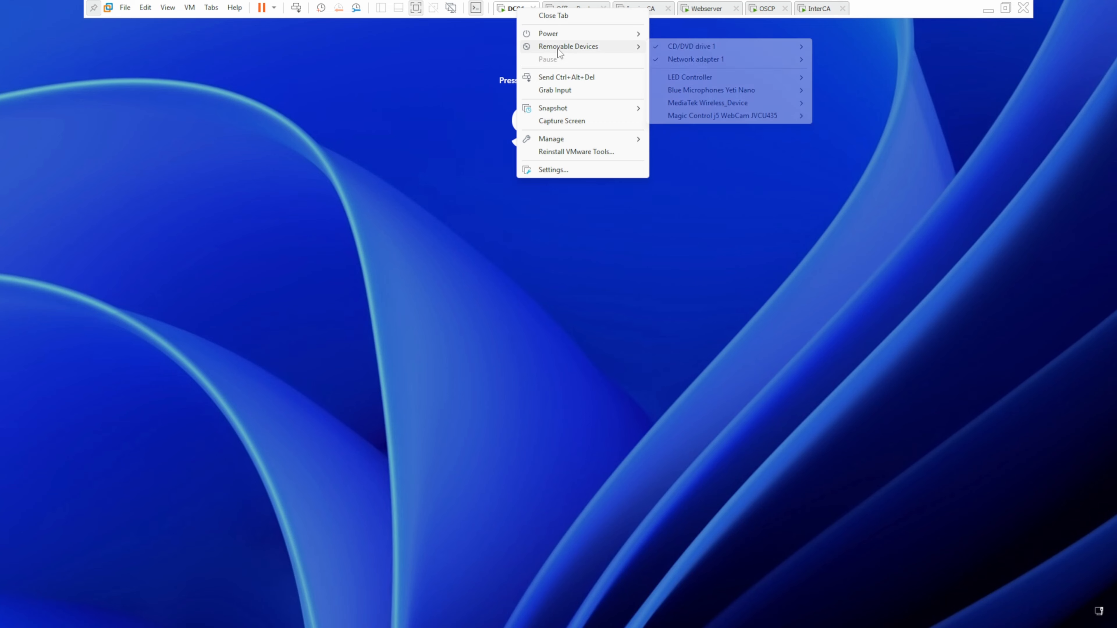
click(565, 77)
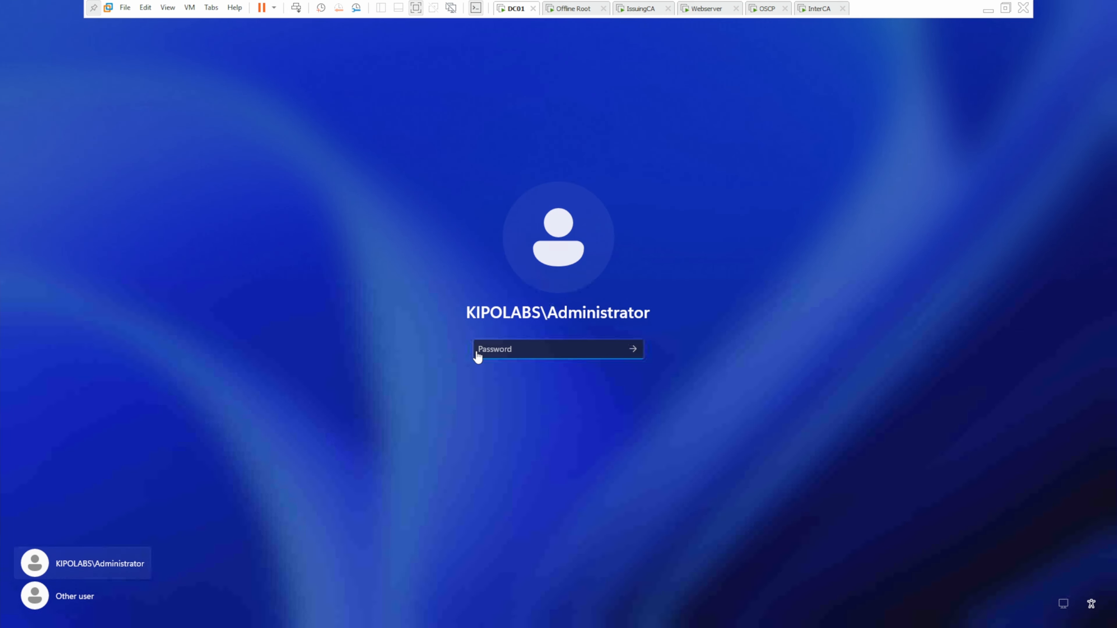
click(491, 353)
text(*********)
key(Return)
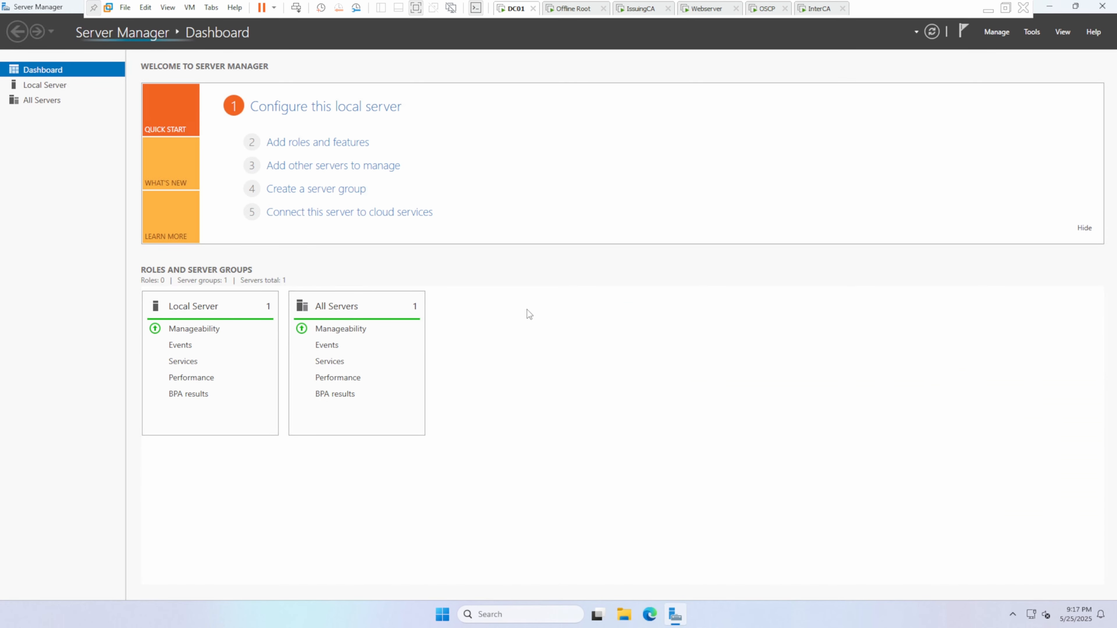
click(1031, 31)
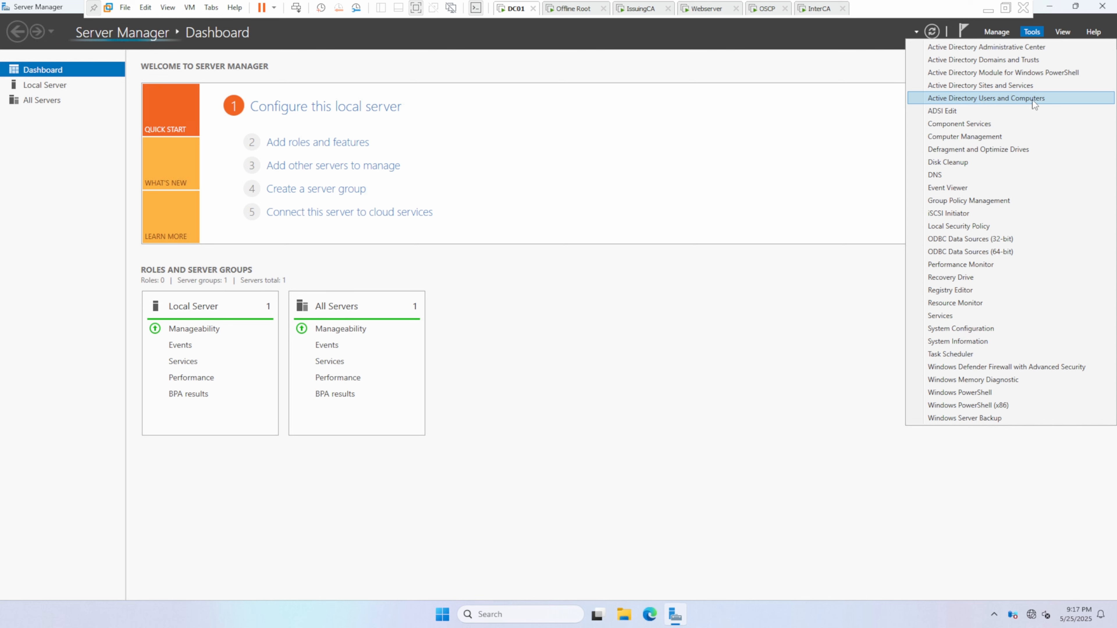
click(754, 283)
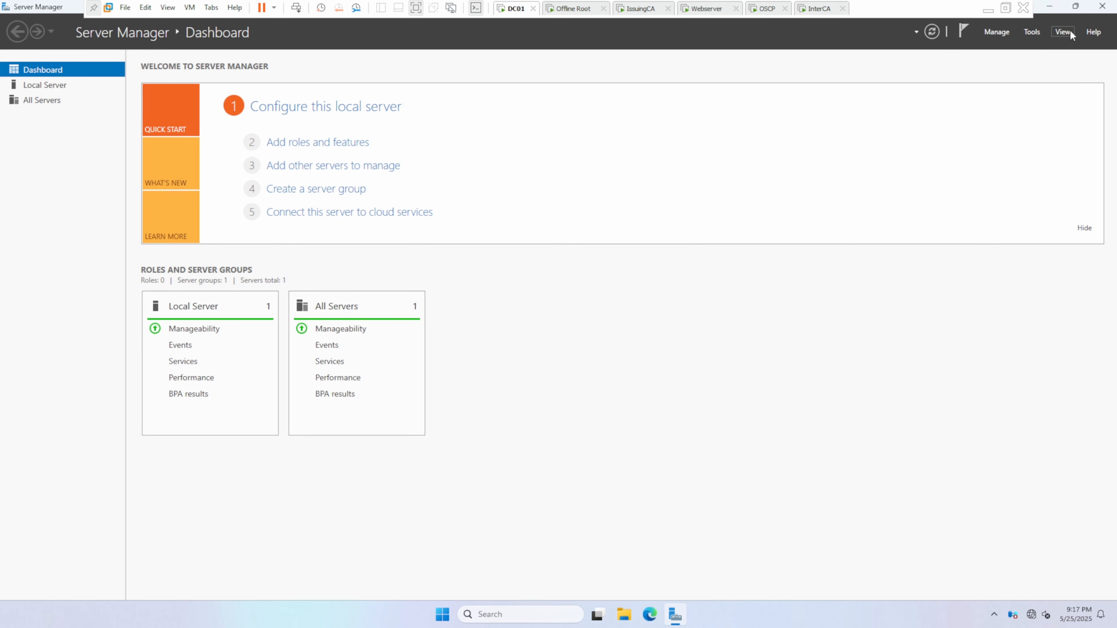